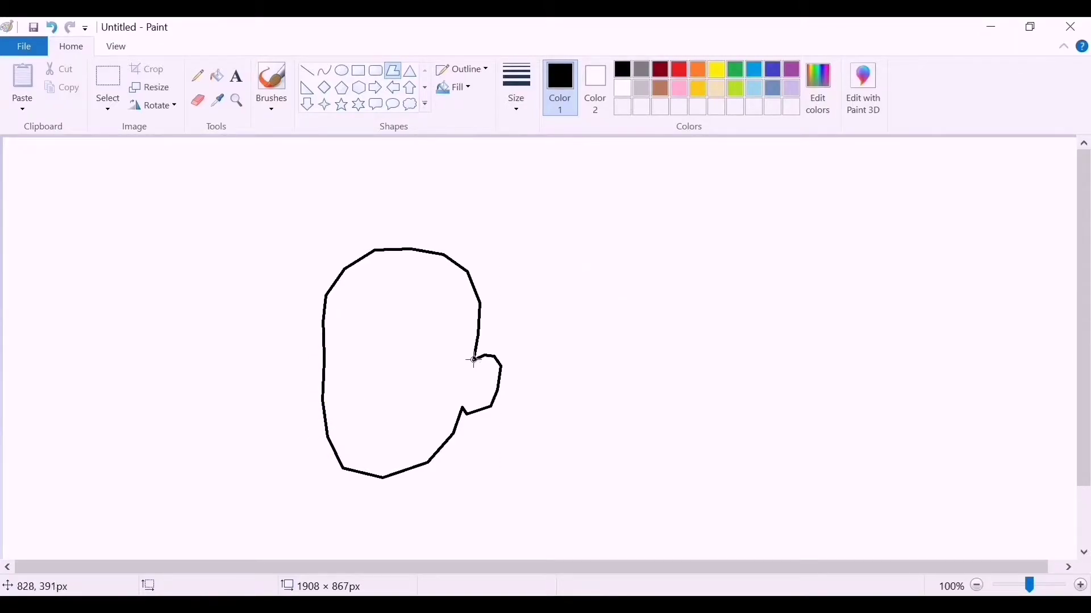
- Outline the hair around the top of the head as a closed polygon running down to the ear
left_click_drag(475, 360, 493, 344)
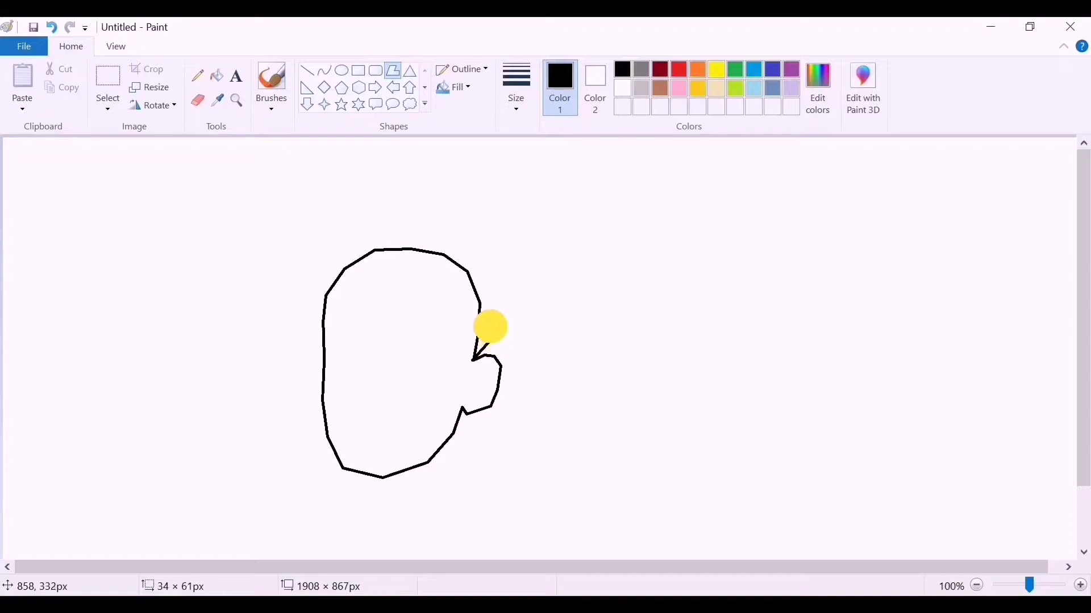
left_click_drag(496, 323, 475, 360)
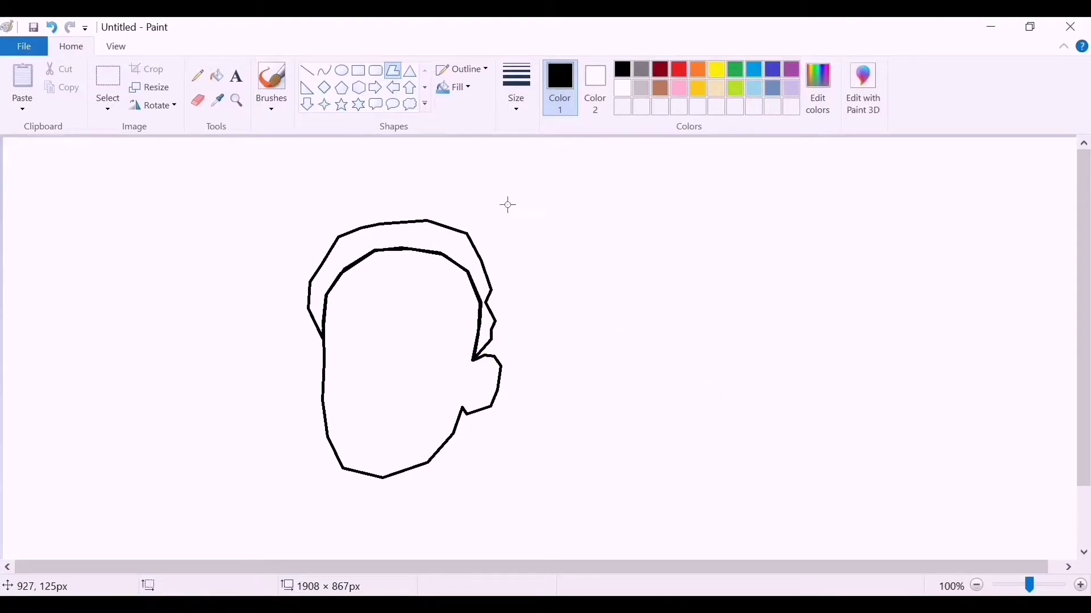
- Draw the straight top bars and short outer edges of both eyeglass lenses across the face with the Line tool
mouse_move(326, 350)
left_mouse_down()
mouse_move(416, 368)
mouse_move(325, 343)
mouse_move(457, 353)
left_mouse_up()
left_click(309, 74)
left_click(309, 72)
mouse_move(320, 339)
left_mouse_down()
mouse_move(356, 343)
mouse_move(374, 359)
left_mouse_up()
mouse_move(407, 348)
left_mouse_down()
mouse_move(393, 346)
mouse_move(390, 360)
left_mouse_up()
left_click_drag(458, 354, 458, 366)
left_click_drag(318, 339, 318, 355)
left_click_drag(327, 298, 327, 297)
- Draw the rounded lower rims of both lenses and the nose bridge with the Curve tool
left_click(324, 71)
mouse_move(317, 354)
left_mouse_down()
mouse_move(374, 360)
mouse_move(326, 379)
mouse_move(350, 375)
mouse_move(356, 390)
mouse_move(456, 368)
mouse_move(399, 394)
mouse_move(419, 379)
mouse_move(429, 403)
left_mouse_up()
left_click_drag(390, 357, 388, 354)
left_click_drag(374, 348, 385, 344)
- Connect the right lens to the ear with a line about 26 × 10 px and draw a curved nose beside the left lens
left_click_drag(644, 291, 647, 293)
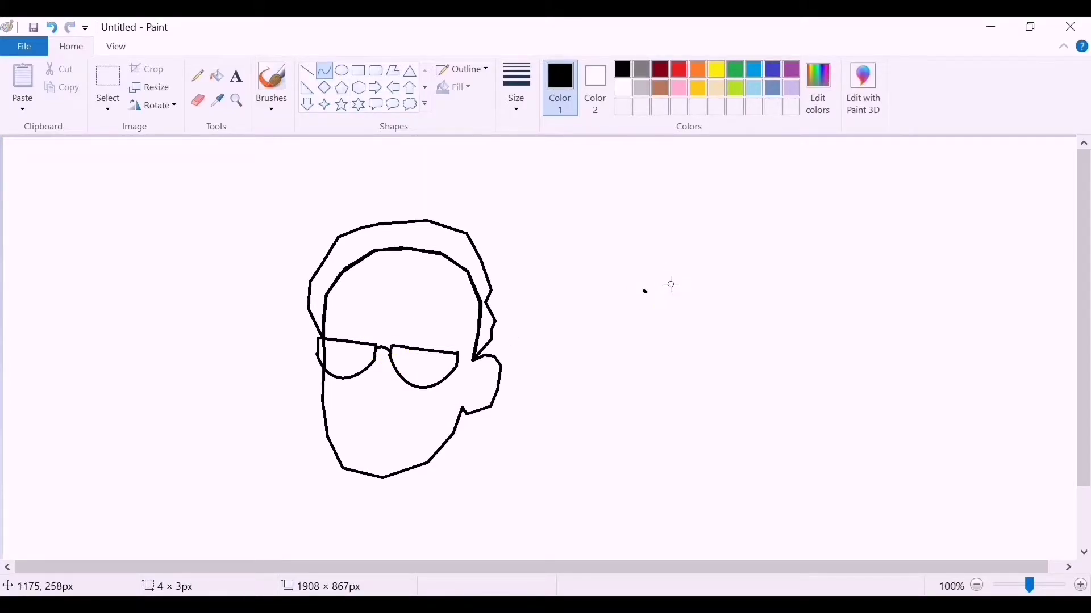
left_click(458, 356)
key("ctrl+z")
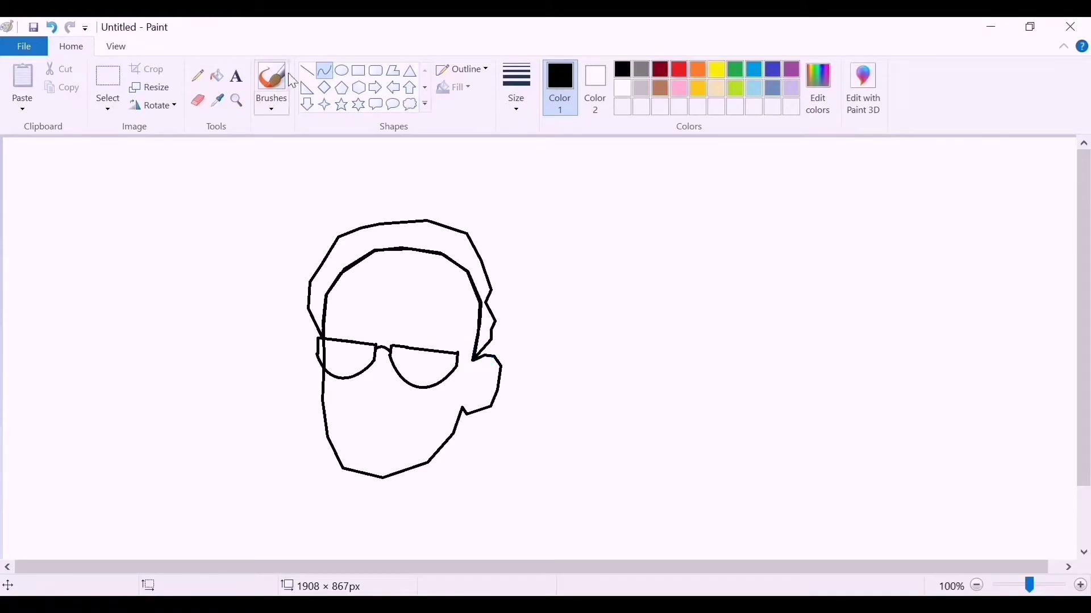
left_click(308, 71)
left_click_drag(455, 355, 471, 360)
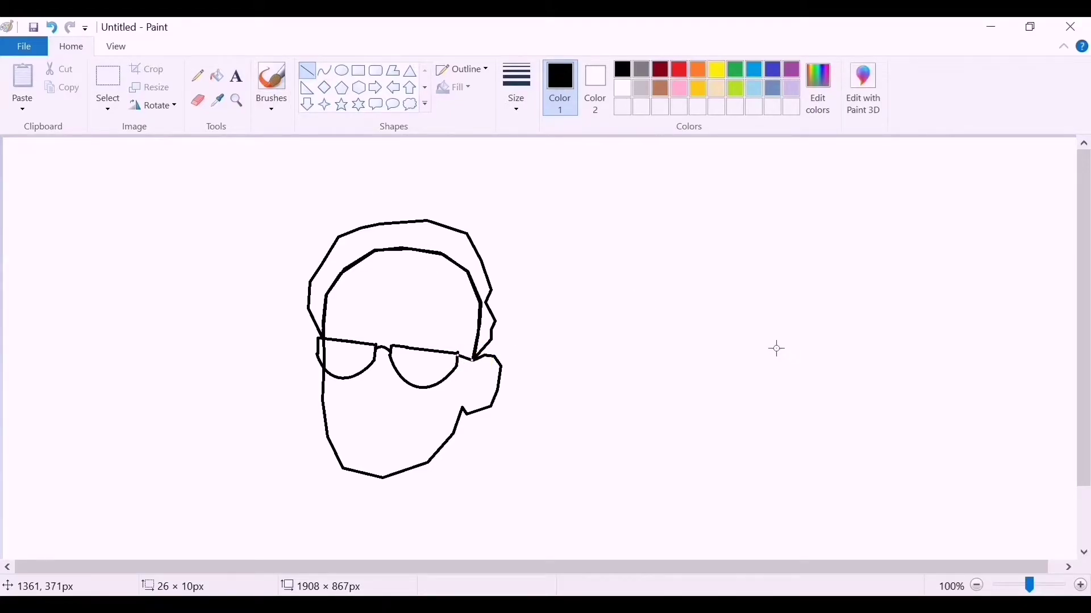
left_click(324, 70)
mouse_move(378, 385)
left_mouse_down()
mouse_move(362, 368)
mouse_move(348, 376)
left_mouse_up()
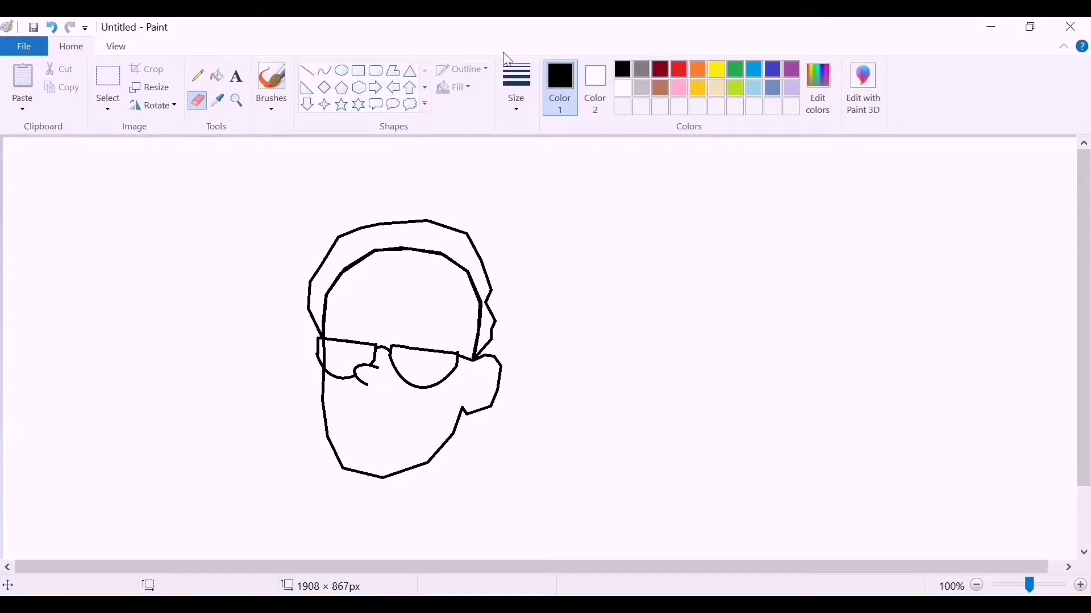
- Draw a thin eyebrow line above the right lens and outline an open smiling mouth with teeth and tongue
left_click(508, 74)
left_click(524, 134)
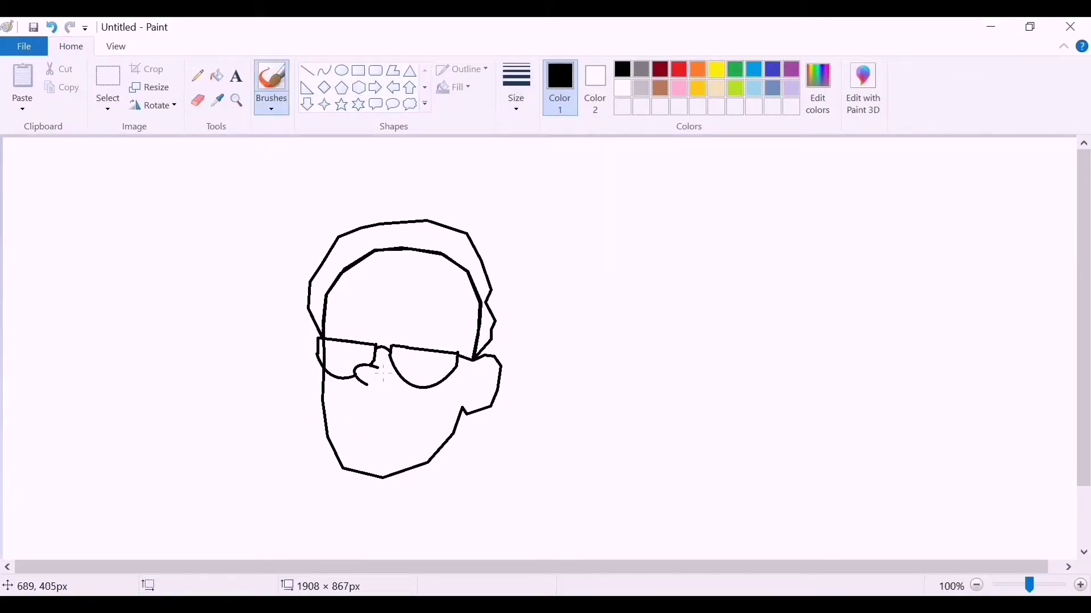
left_click(404, 411)
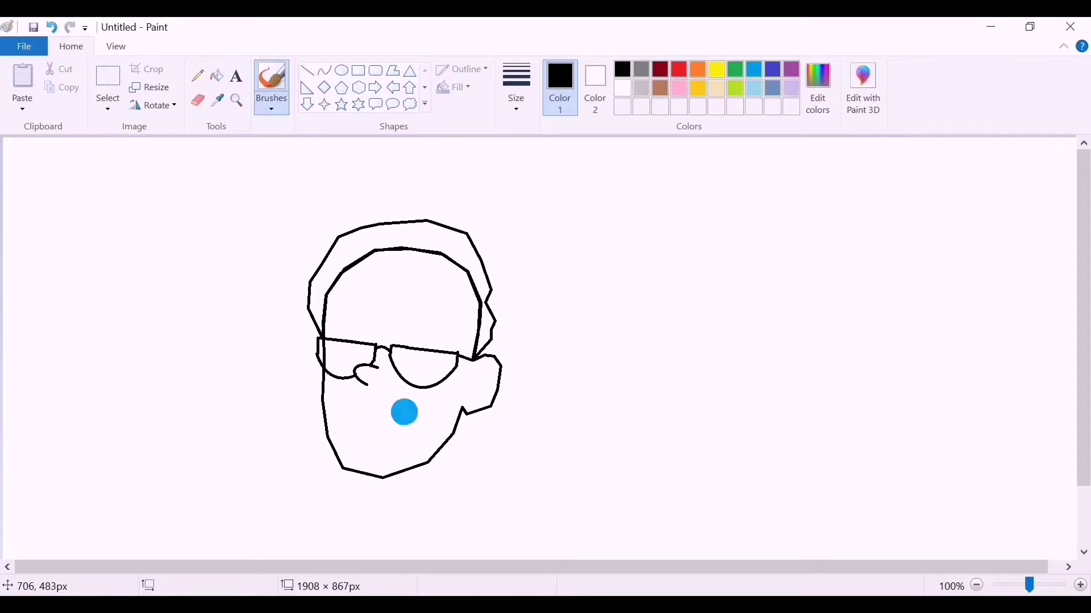
left_click_drag(370, 317, 450, 316)
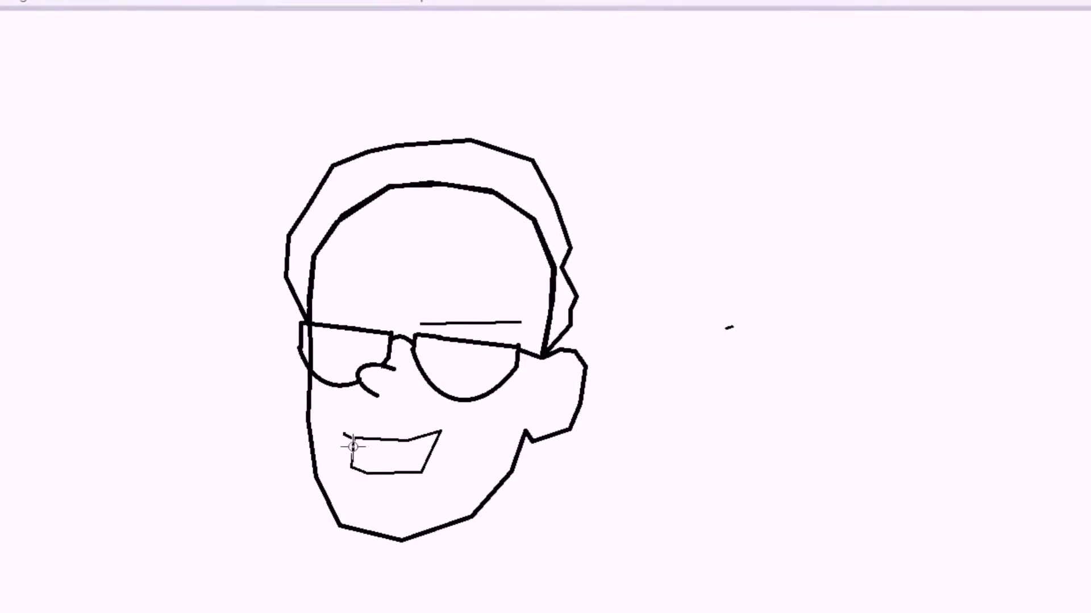
left_click(369, 423)
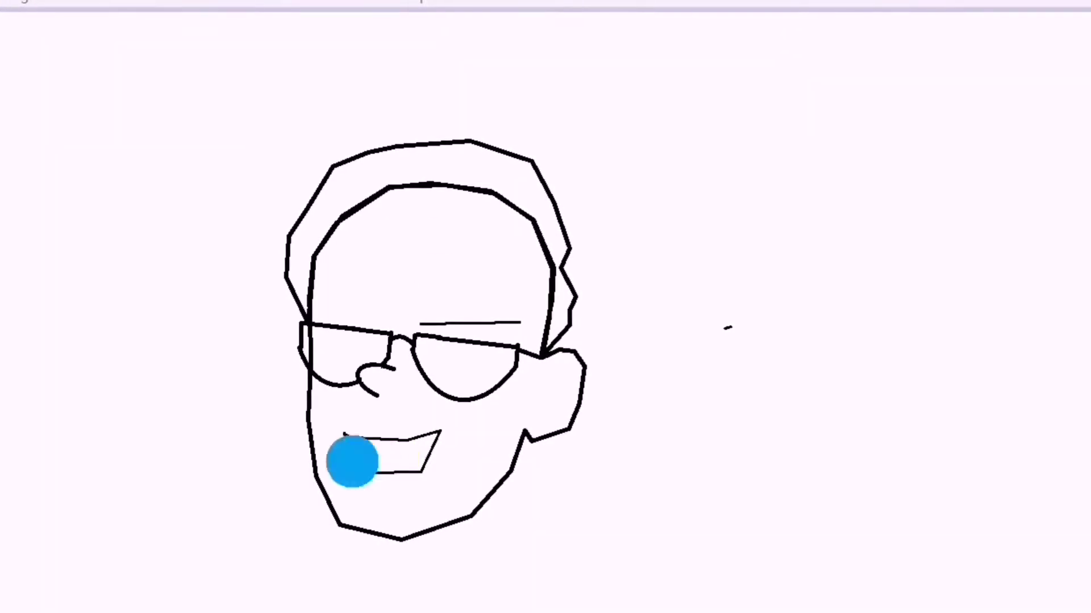
left_click_drag(344, 430, 353, 437)
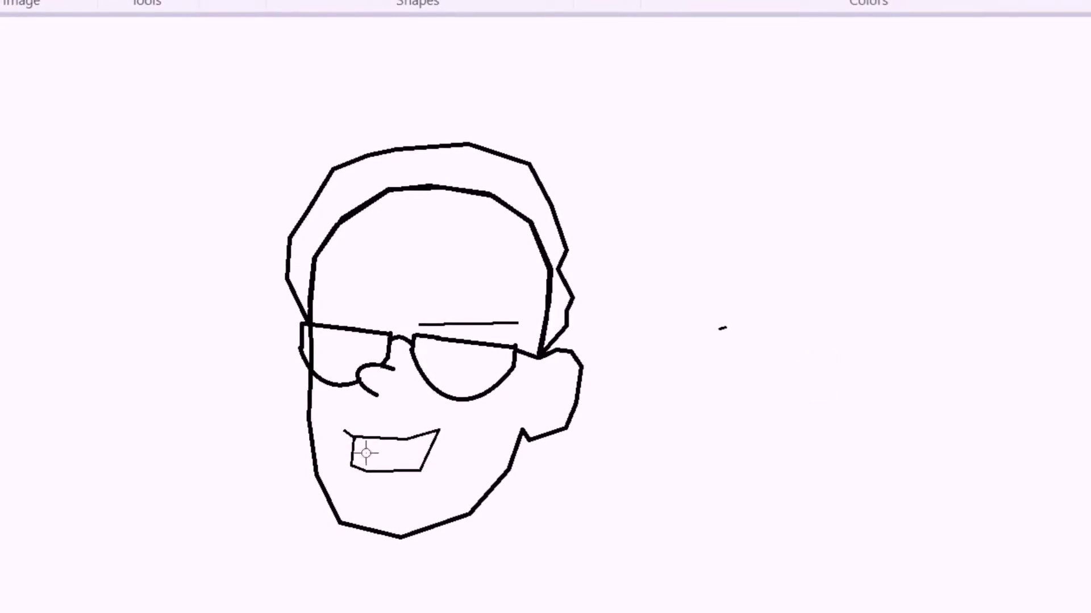
right_click(387, 102)
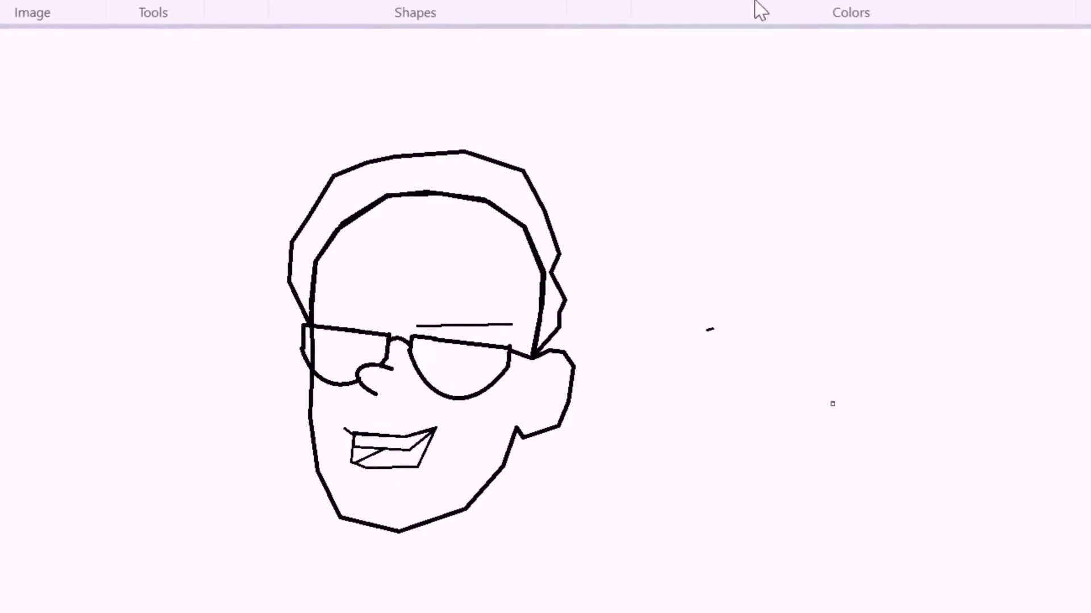
- Fill the tongue red and outline the moustache, beard and sideburn along the jaw with thin lines
left_click(405, 323)
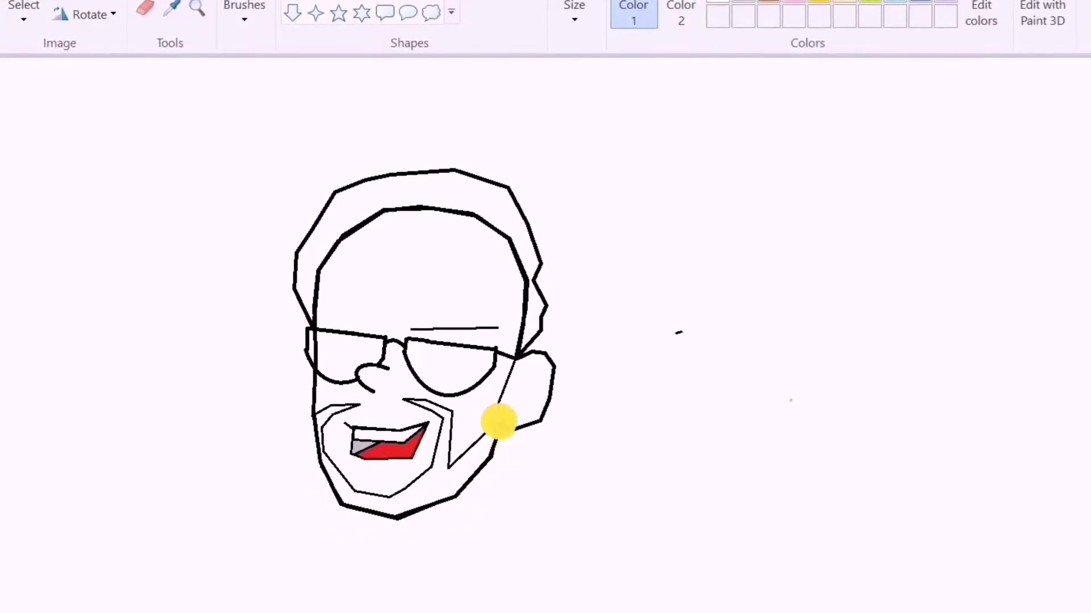
left_click(733, 397)
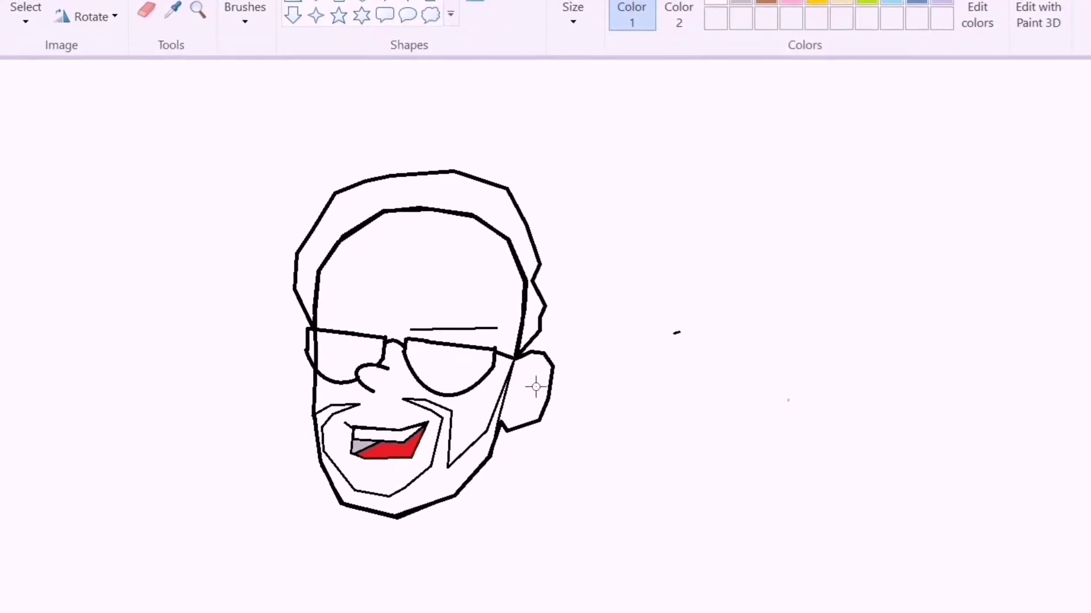
- Erase the head outline crossing the left lens and the stray mark beside the head
left_click(147, 9)
left_click(572, 17)
left_click(574, 142)
left_click(316, 358)
left_click(673, 334)
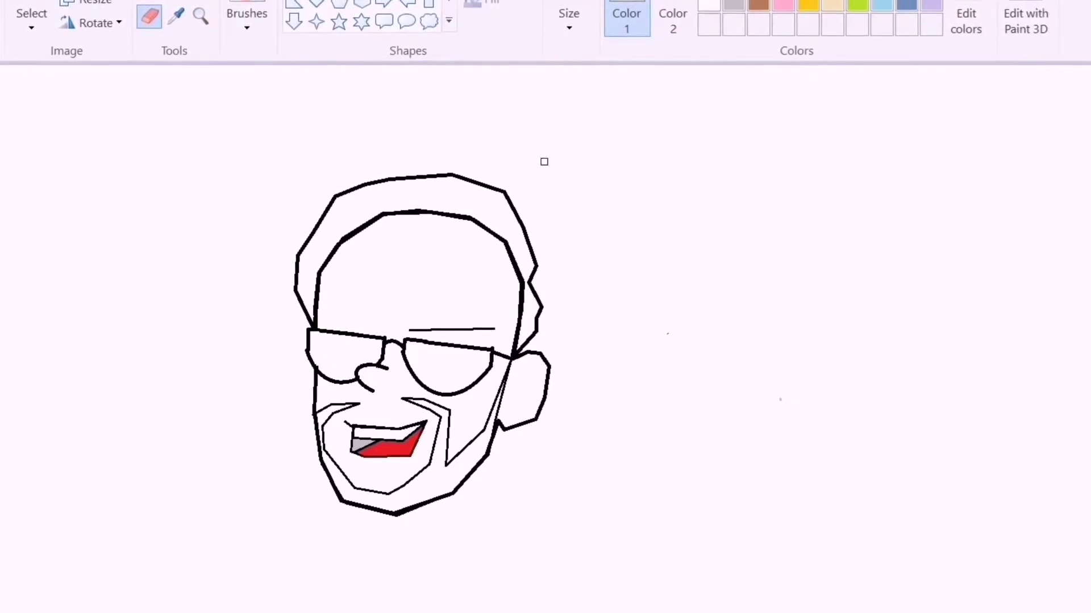
left_click(176, 16)
left_click(172, 21)
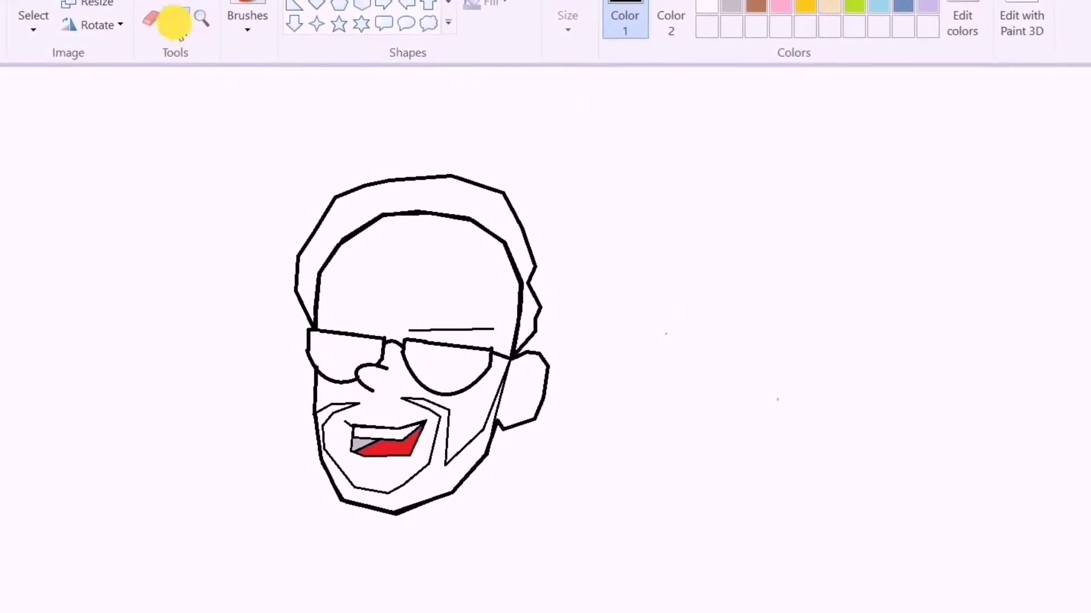
left_click(467, 259)
left_click(177, 21)
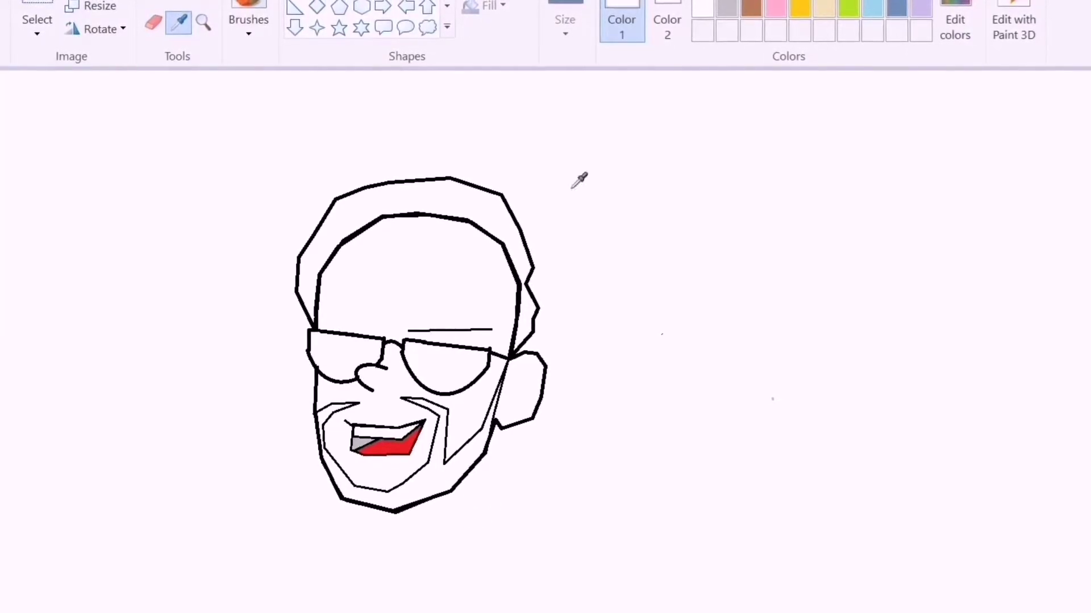
- Define a light orange custom skin colour and fill the forehead, ear and lower face with it
left_click(751, 8)
left_click(955, 23)
left_click_drag(823, 247, 830, 202)
left_click(407, 223)
left_click(399, 449)
left_click(181, 3)
left_click(437, 250)
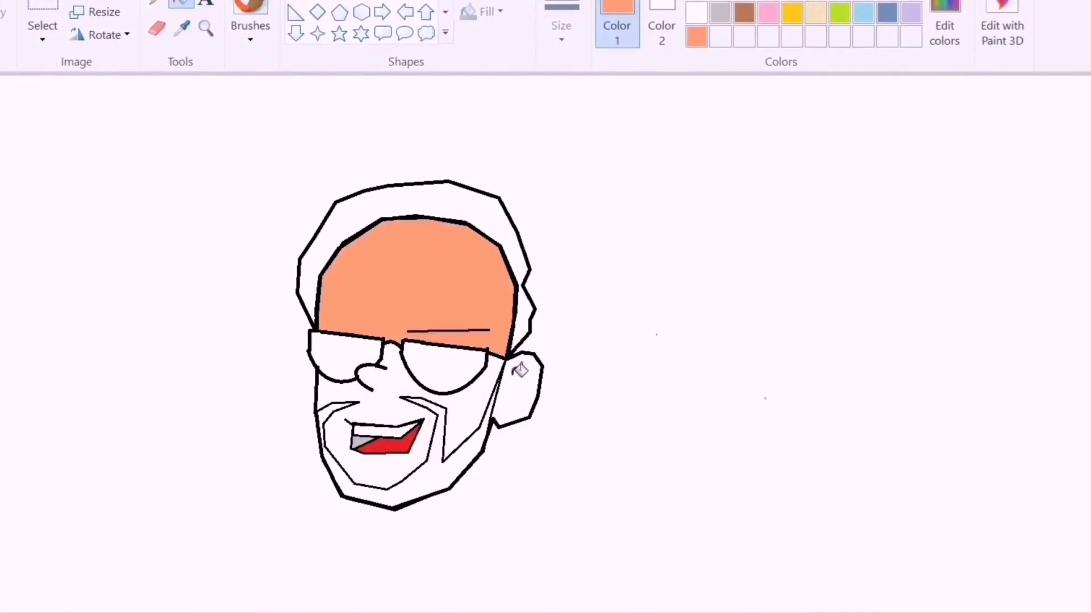
left_click(513, 375)
left_click(467, 397)
- Define a near-black custom colour with red, green and blue at 35 and fill the hair and beard with it
left_click(697, 1)
left_click(940, 26)
left_click(818, 322)
left_click(400, 448)
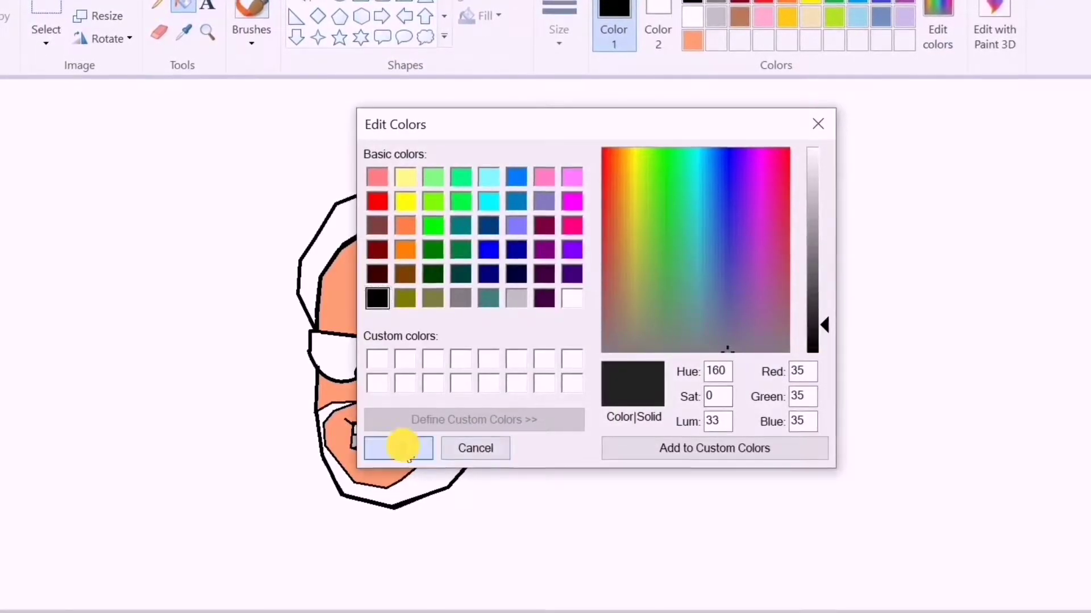
left_click(456, 214)
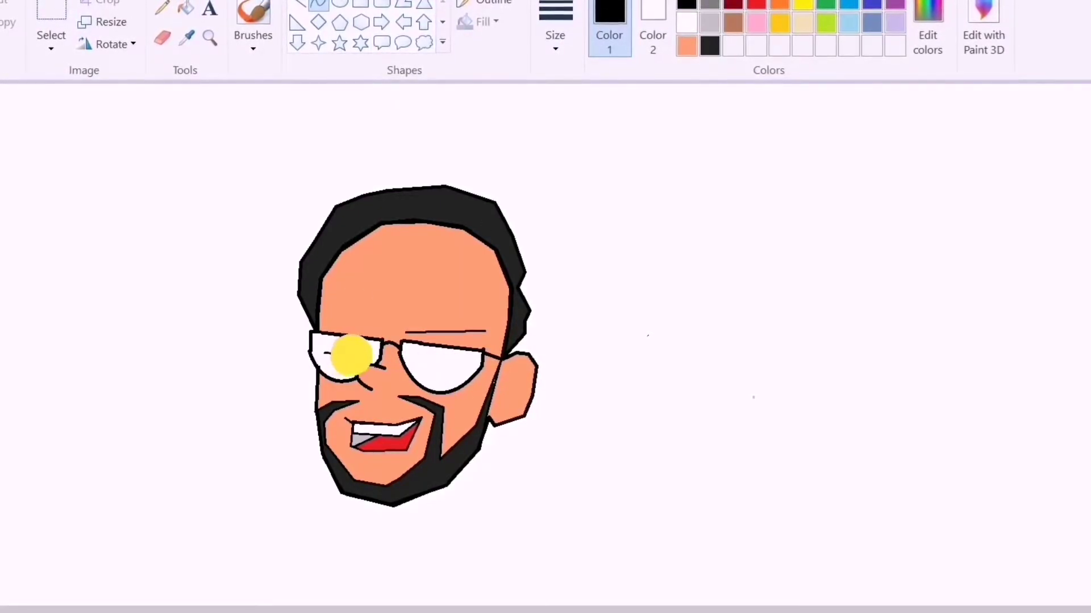
- Draw a small arched black curve inside each lens for the smiling closed eyes
left_click(343, 350)
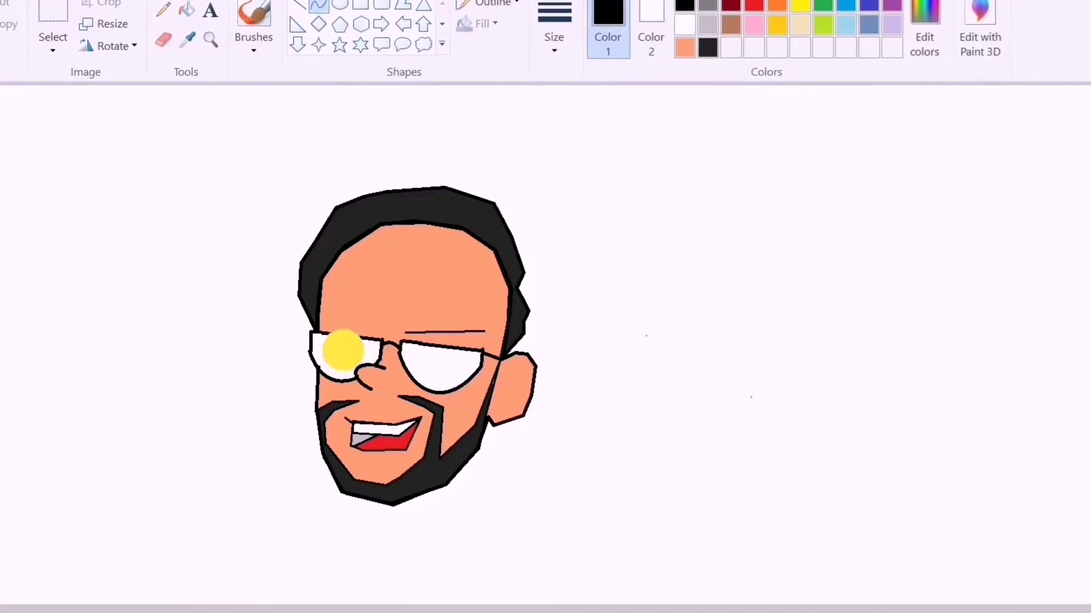
mouse_move(426, 370)
left_mouse_down()
mouse_move(458, 375)
mouse_move(448, 362)
left_mouse_up()
left_click(629, 312)
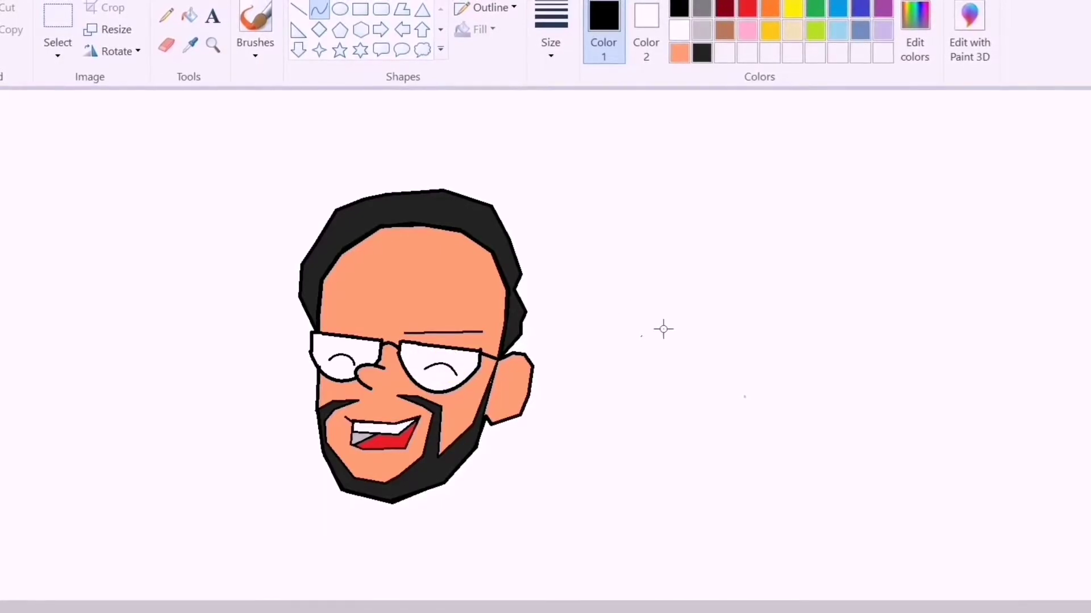
- Paint a few short black detail lines branching inside the ear with the brush
left_click(257, 23)
mouse_move(489, 390)
left_mouse_down()
mouse_move(511, 379)
mouse_move(512, 396)
left_mouse_up()
left_click_drag(491, 392, 500, 399)
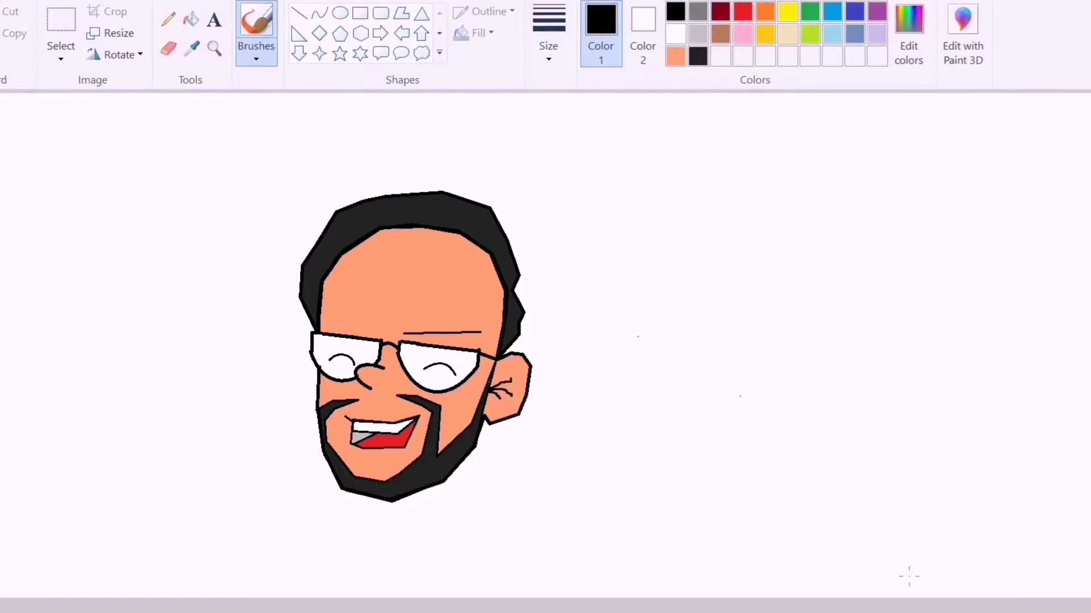
- Define a custom grey with red, green and blue at 163 and fill both eyeglass lenses with it
left_click(697, 13)
left_click(694, 17)
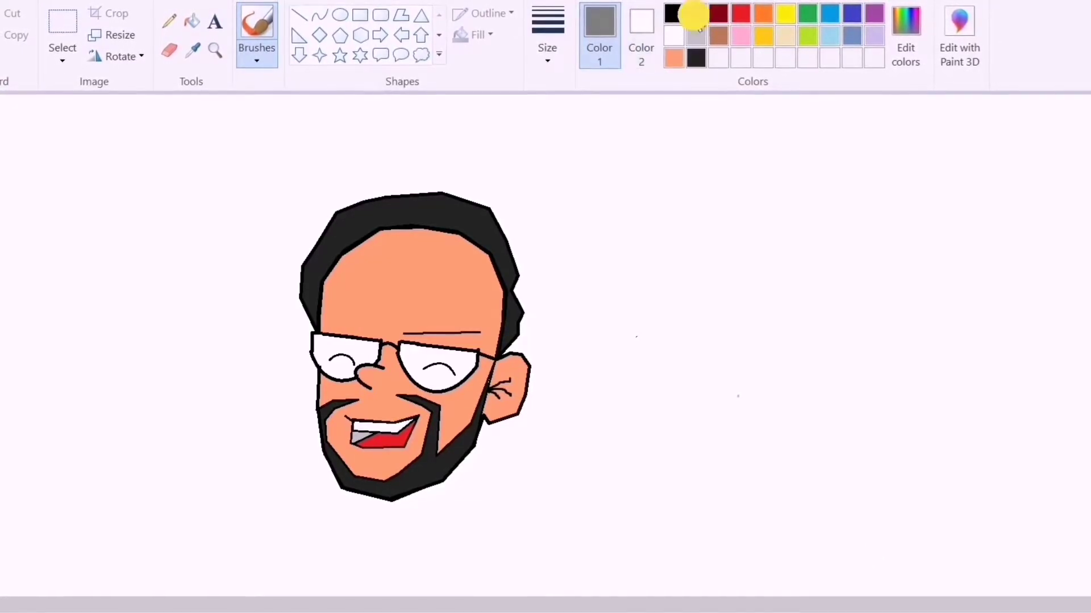
left_click(905, 29)
left_click_drag(798, 254, 795, 230)
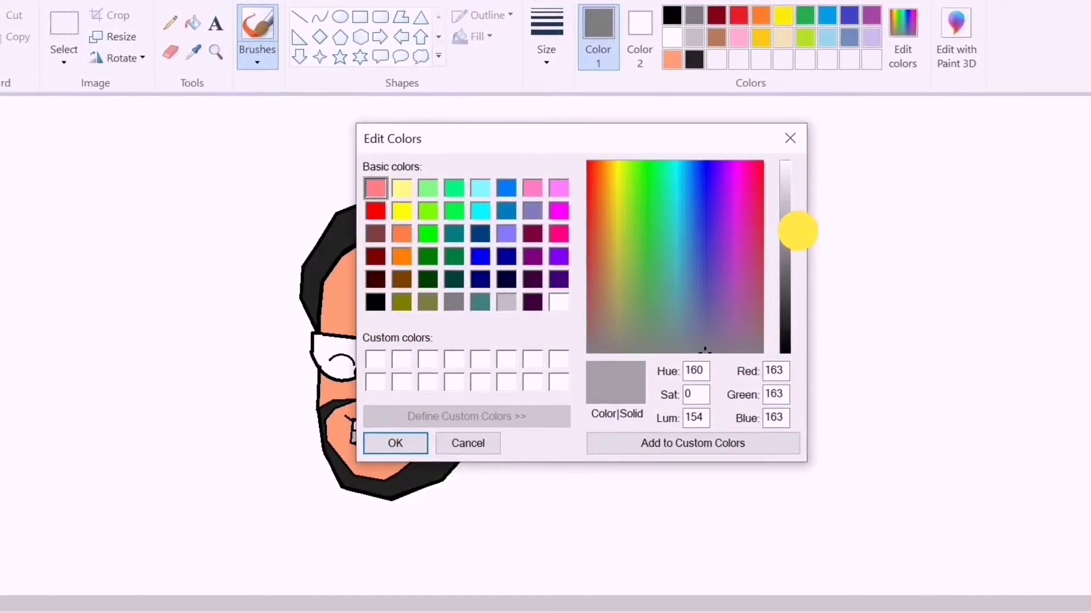
left_click(395, 443)
left_click(193, 23)
left_click(347, 349)
left_click(425, 352)
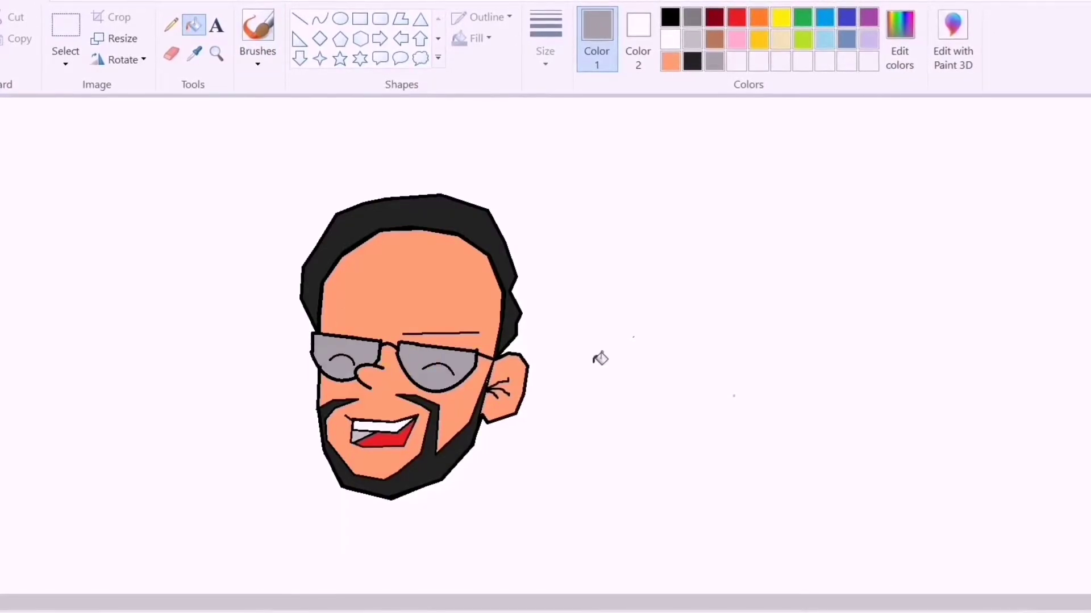
- Brush light grey reflection highlights along the lower-left edges of both lenses
left_click(258, 31)
left_click(544, 54)
left_click(560, 219)
left_click(320, 358)
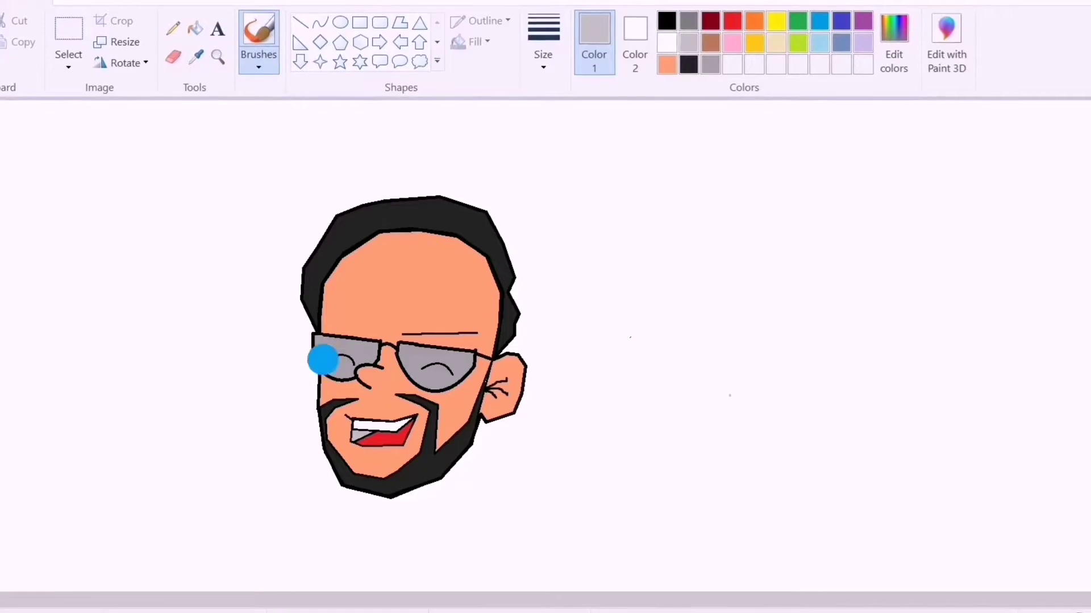
left_click(217, 56)
left_click(403, 334)
left_click(261, 33)
mouse_move(254, 233)
left_mouse_down()
mouse_move(270, 304)
mouse_move(311, 340)
left_mouse_up()
mouse_move(507, 269)
left_mouse_down()
mouse_move(531, 333)
mouse_move(564, 361)
mouse_move(592, 372)
left_mouse_up()
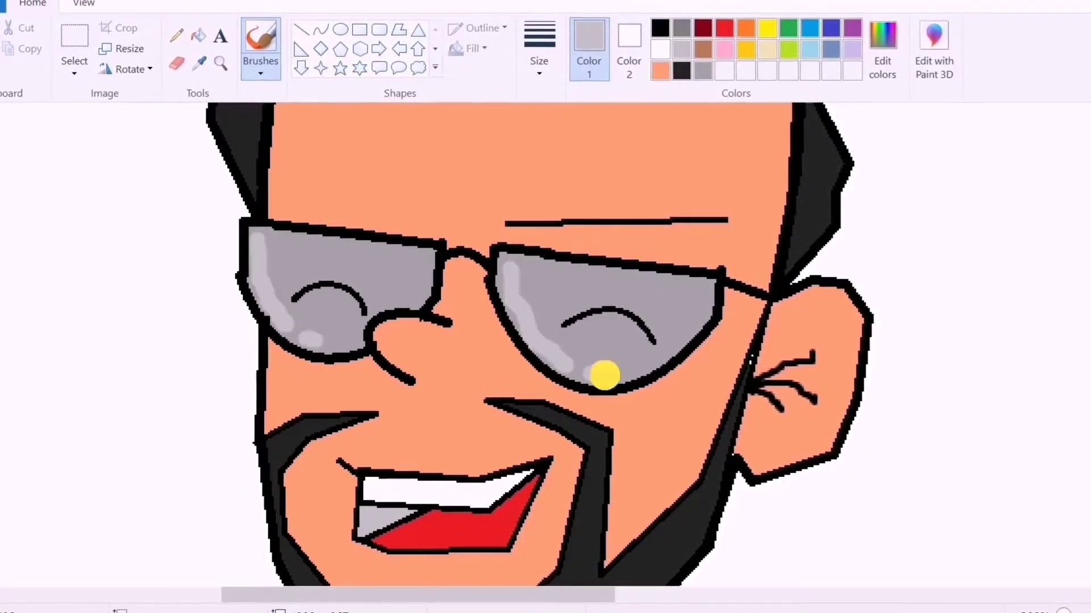
- Brush brown shading on the forehead along the left hairline and just above the left lens
scroll(750, 128, "up", 1)
scroll(699, 105, "up", 1)
left_click(707, 55)
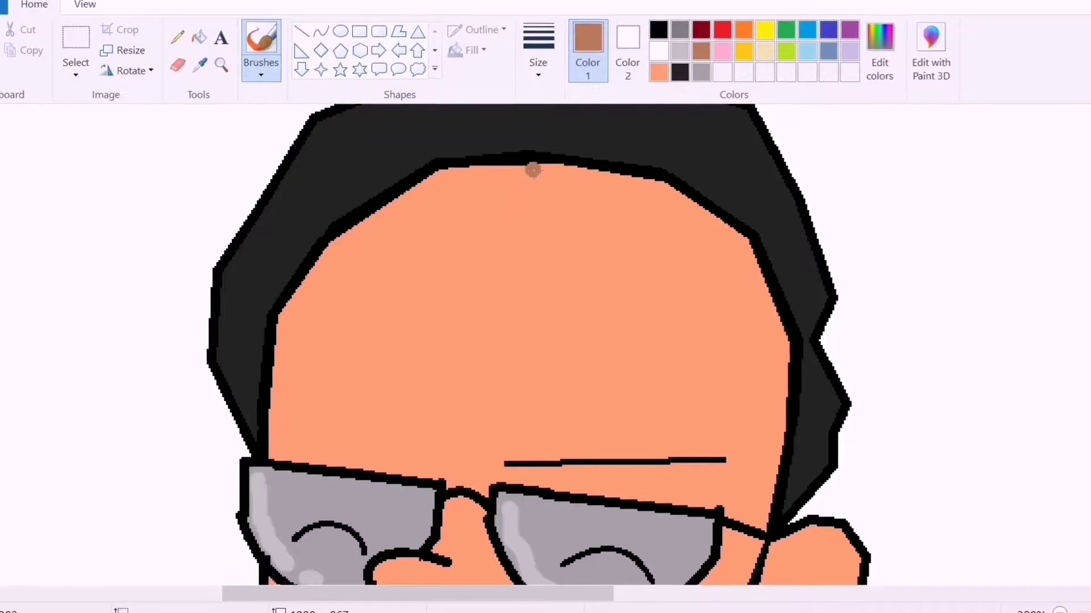
mouse_move(590, 177)
left_mouse_down()
mouse_move(470, 196)
mouse_move(405, 231)
mouse_move(358, 286)
mouse_move(307, 441)
mouse_move(314, 454)
mouse_move(403, 471)
left_mouse_up()
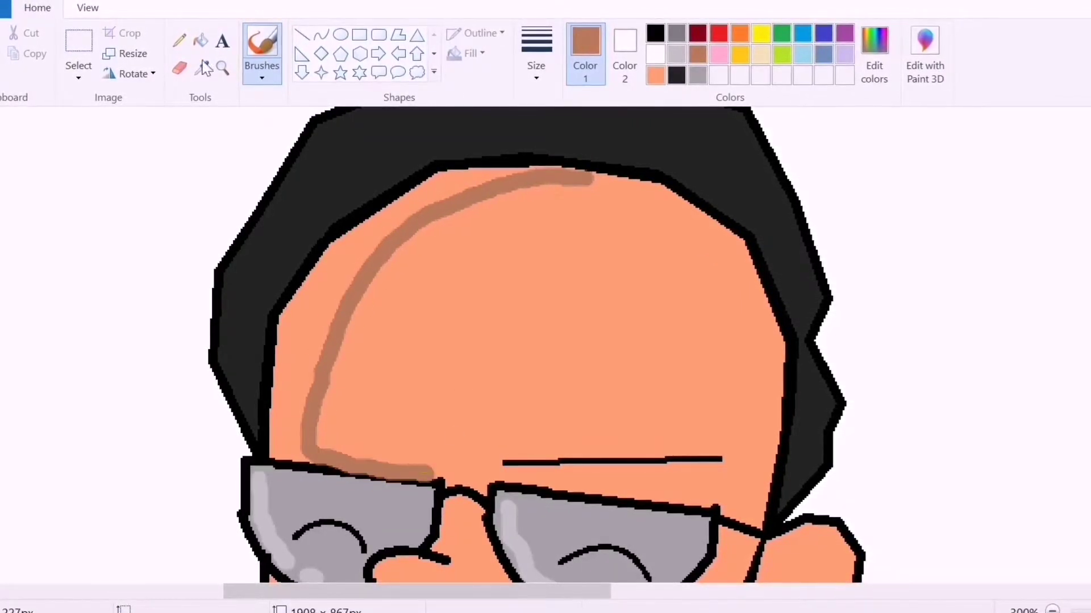
key("ctrl+z")
mouse_move(622, 181)
left_mouse_down()
mouse_move(411, 243)
mouse_move(319, 414)
mouse_move(344, 453)
left_mouse_up()
mouse_move(478, 177)
left_mouse_down()
mouse_move(414, 193)
mouse_move(325, 255)
mouse_move(281, 346)
left_mouse_up()
left_click_drag(299, 306, 275, 391)
key("ctrl+z")
mouse_move(293, 318)
left_mouse_down()
mouse_move(274, 440)
mouse_move(317, 453)
mouse_move(465, 190)
mouse_move(394, 292)
mouse_move(452, 193)
left_mouse_up()
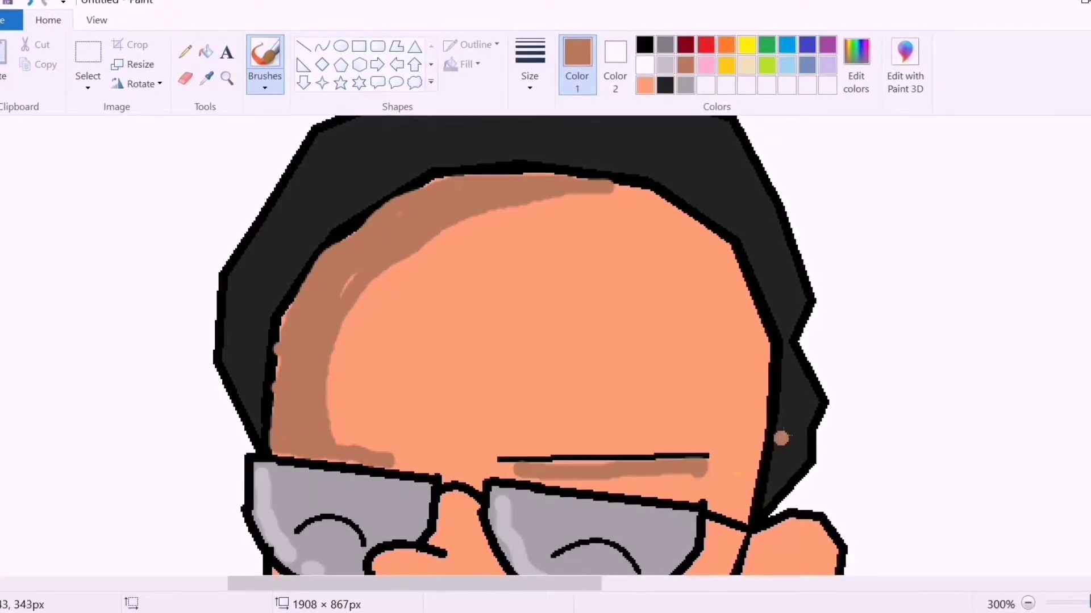
- Brush brown shading onto the cheeks, the nose, below the mouth and inside the ear
scroll(738, 448, "down", 4)
left_click_drag(280, 379, 294, 413)
mouse_move(441, 335)
left_mouse_down()
mouse_move(381, 343)
mouse_move(386, 332)
mouse_move(396, 356)
left_mouse_up()
scroll(396, 357, "down", 2)
mouse_move(603, 316)
left_mouse_down()
mouse_move(601, 360)
mouse_move(621, 399)
left_mouse_up()
left_click_drag(698, 222, 653, 279)
mouse_move(392, 463)
left_mouse_down()
mouse_move(433, 445)
mouse_move(460, 450)
left_mouse_up()
mouse_move(783, 186)
left_mouse_down()
mouse_move(748, 225)
mouse_move(727, 299)
mouse_move(723, 334)
mouse_move(762, 331)
left_mouse_up()
left_click_drag(734, 272, 784, 296)
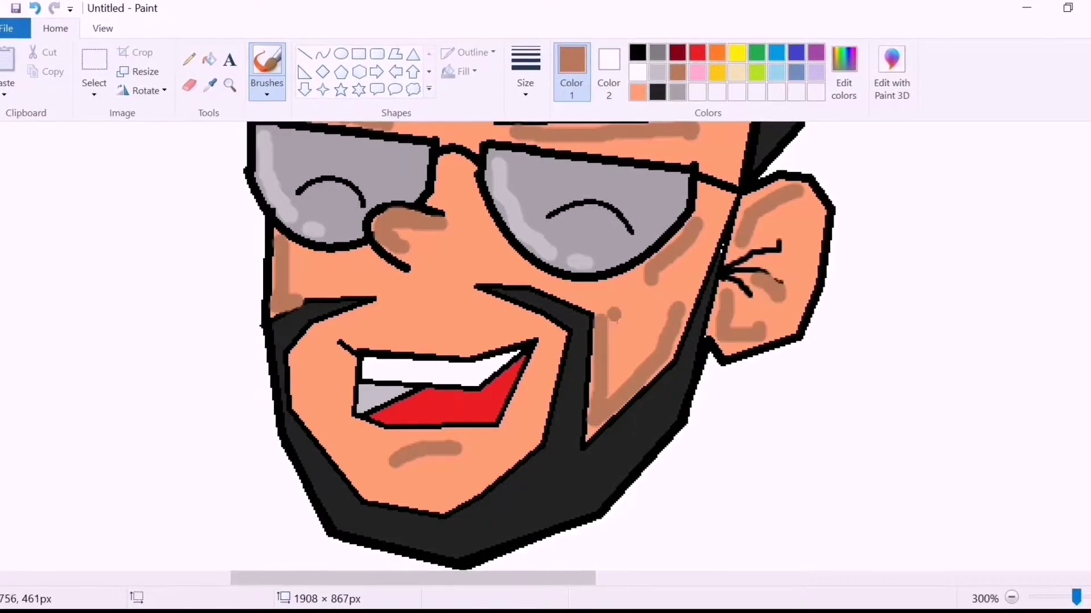
- Add the two-line brown text "done!!" and "then save it" to the right of the head
scroll(615, 316, "up", 10)
scroll(611, 333, "down", 2)
scroll(1006, 348, "down", 4)
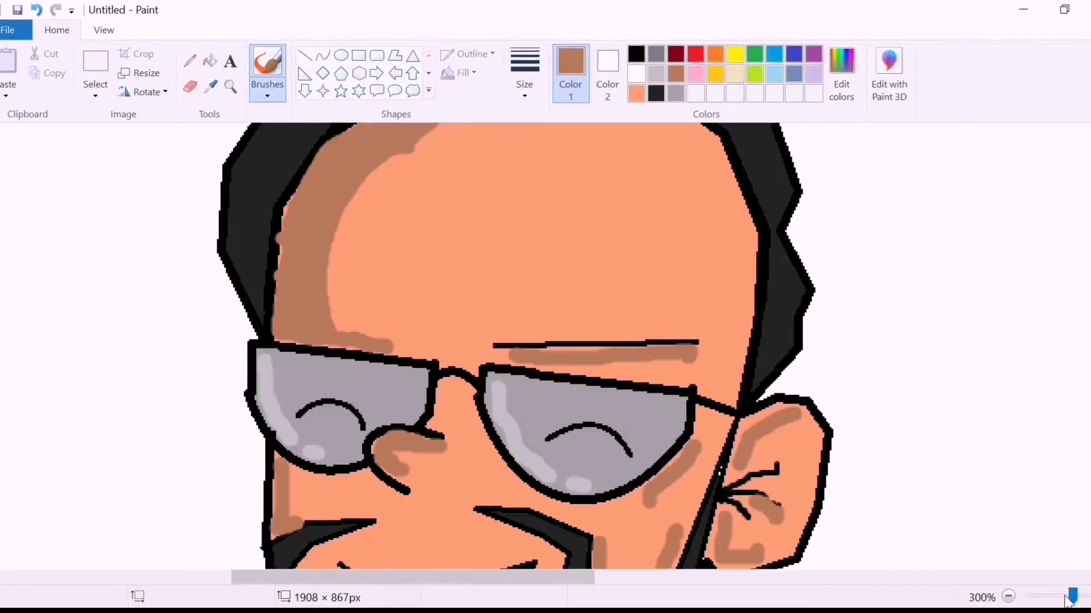
left_click(1063, 594)
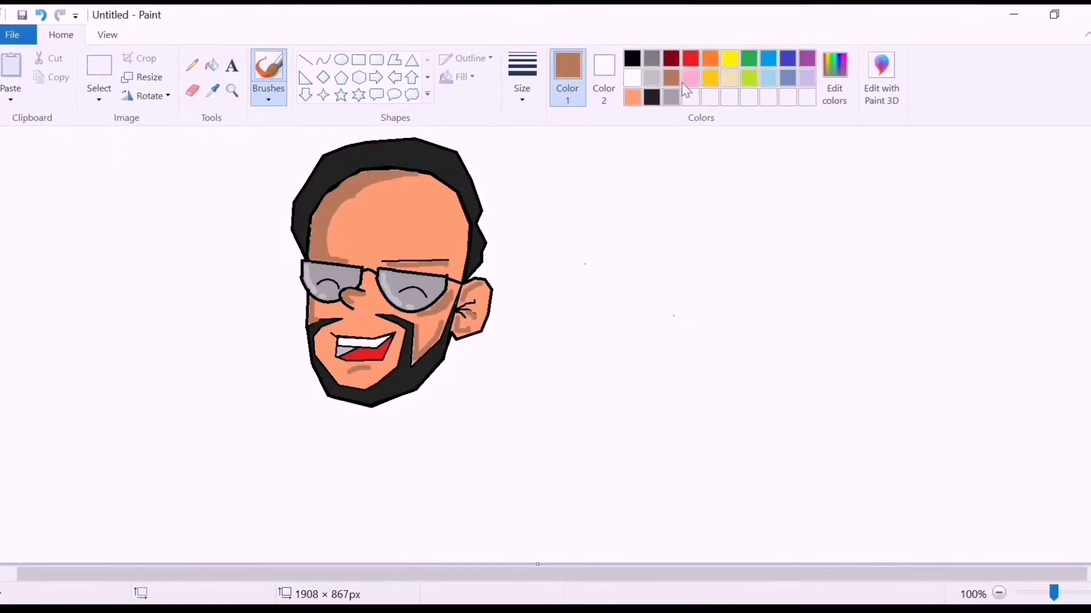
scroll(721, 402, "up", 3)
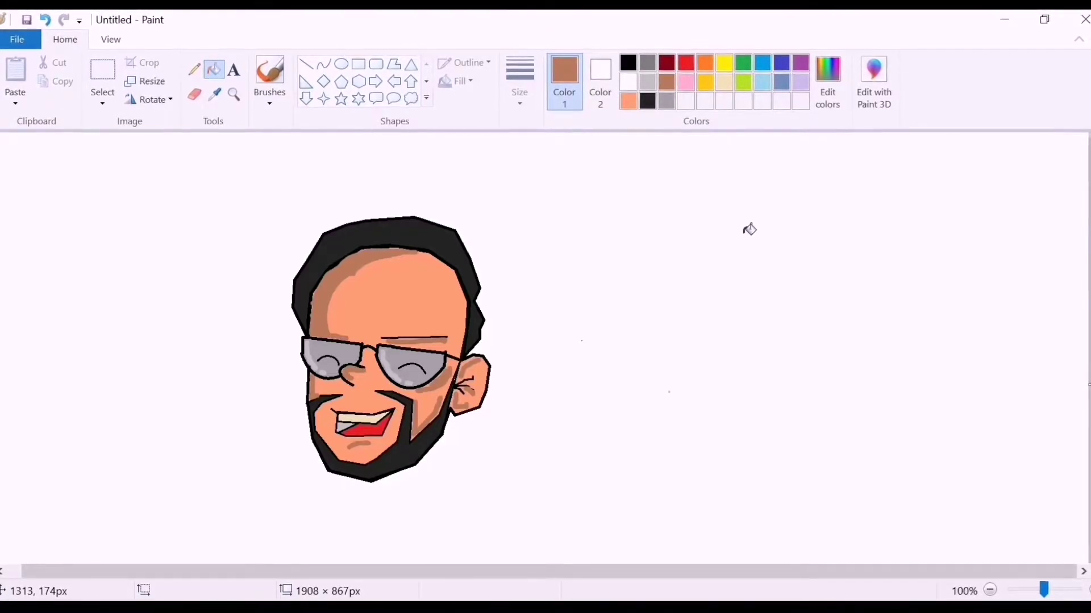
left_click(234, 70)
left_click_drag(539, 234, 1059, 355)
type("donw")
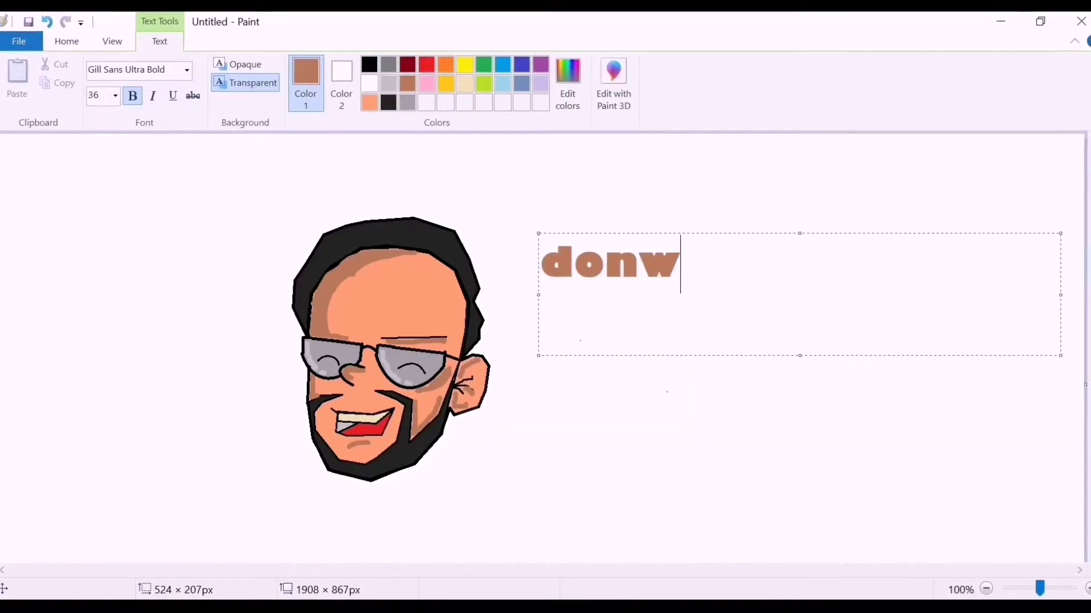
key("BackSpace")
type("e!! ")
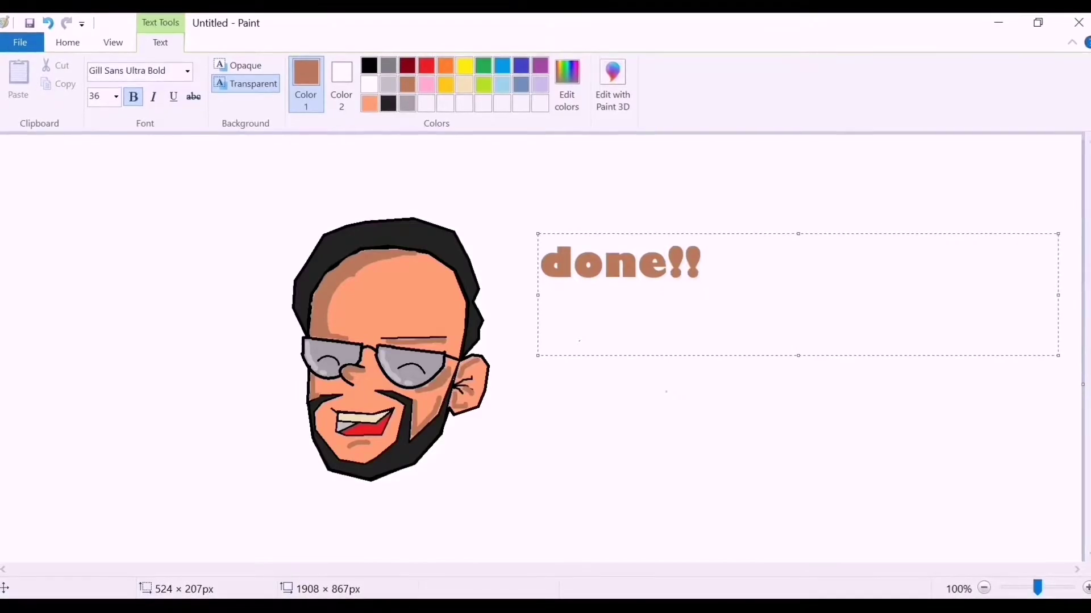
type("then save it")
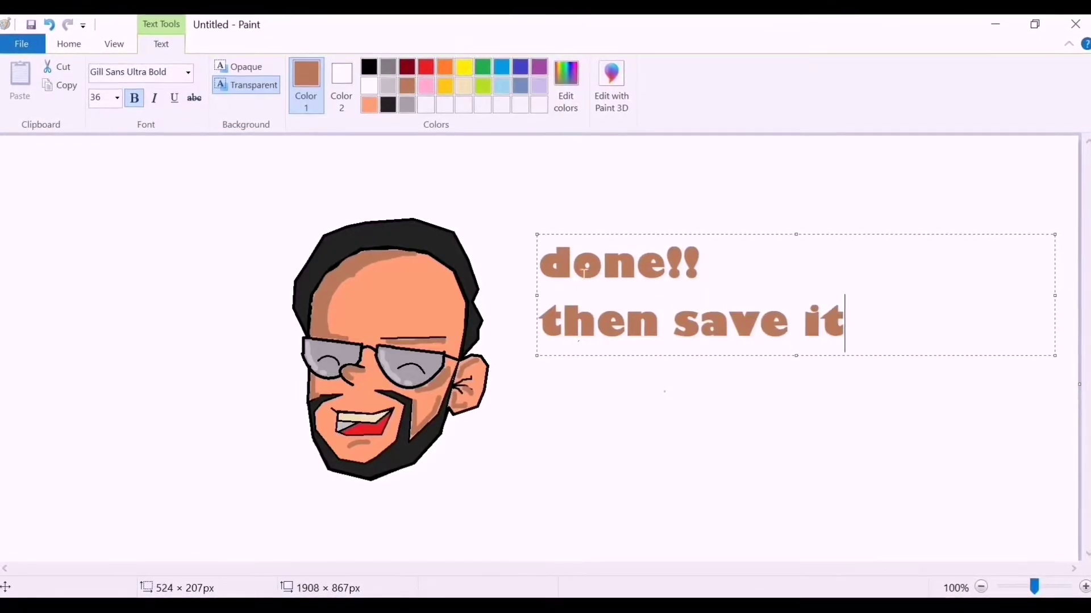
- Save the drawing to the Desktop as a PNG file named Untitled
left_click(34, 28)
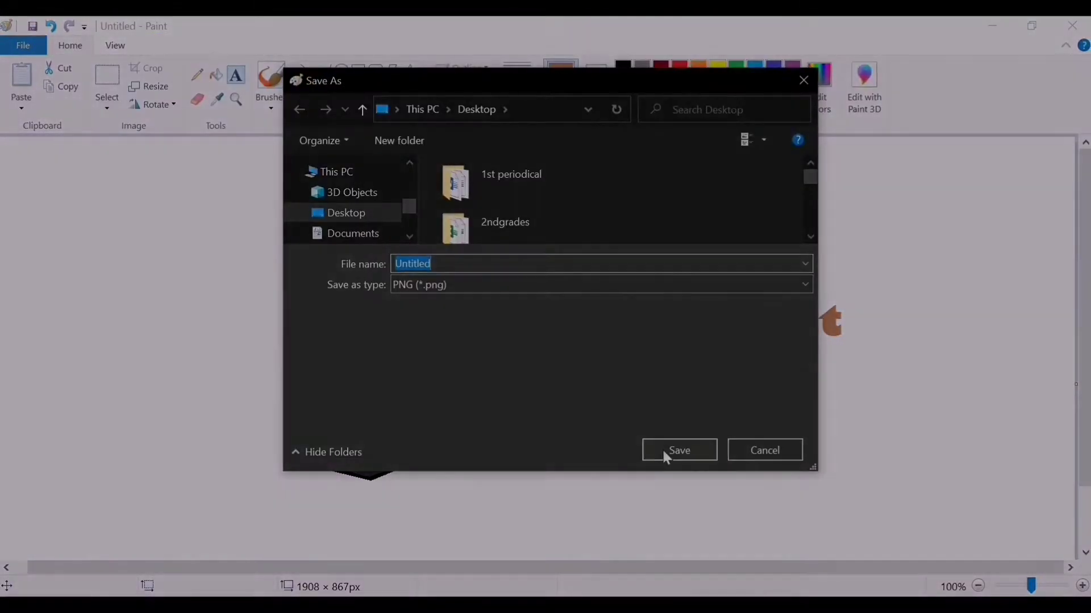
left_click(665, 454)
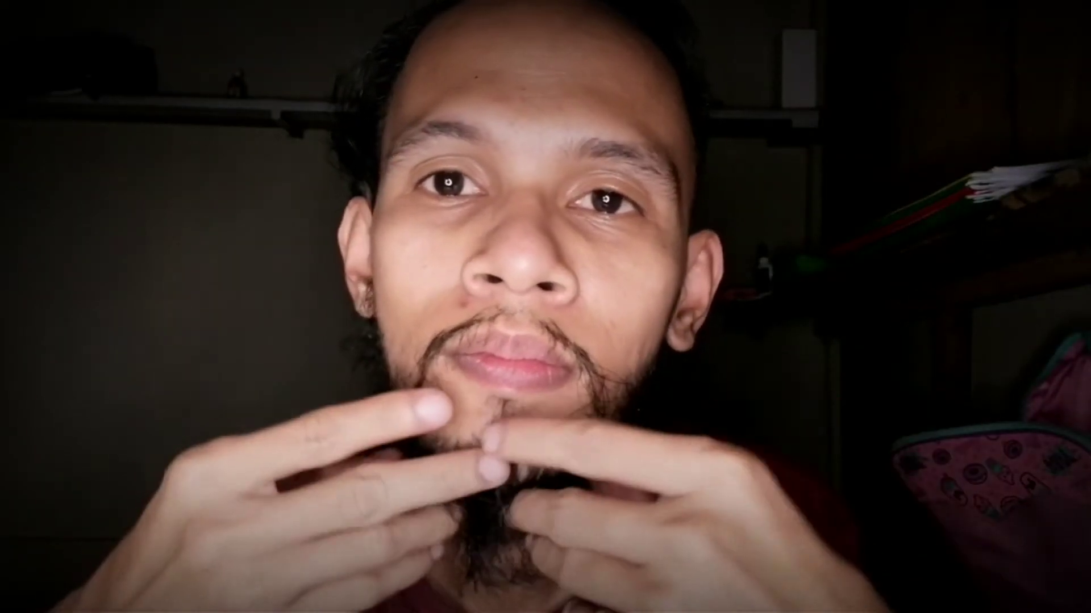